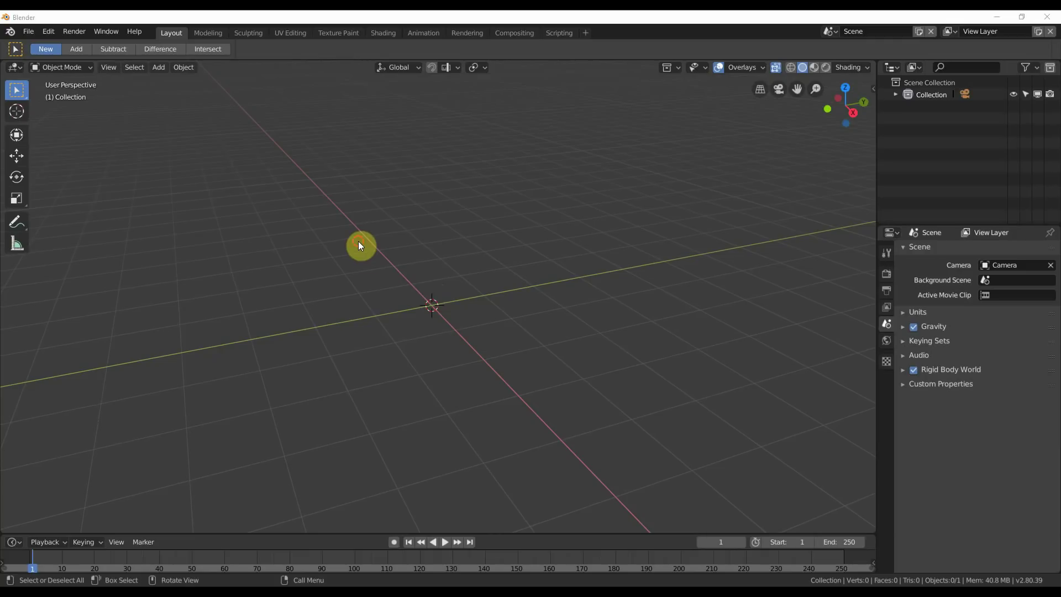
# Untick the 3D Cursor overlay so only the grid and axis lines show.
pyautogui.moveTo(359, 244); pyautogui.dragTo(403, 312)
pyautogui.moveTo(365, 207); pyautogui.dragTo(433, 303)
pyautogui.moveTo(346, 236); pyautogui.dragTo(416, 290)
pyautogui.click(749, 67)
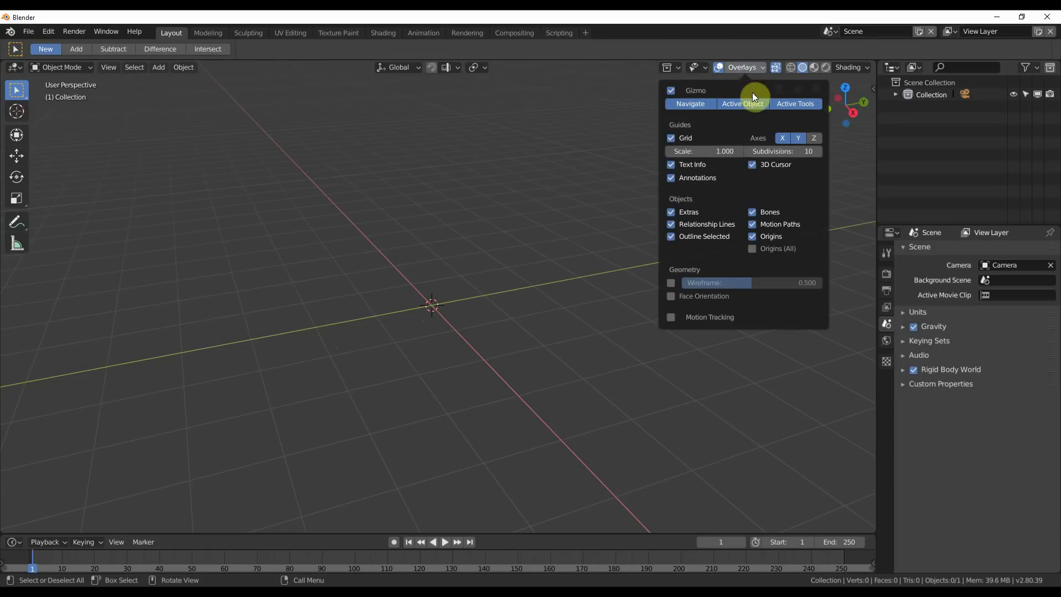
pyautogui.click(751, 164)
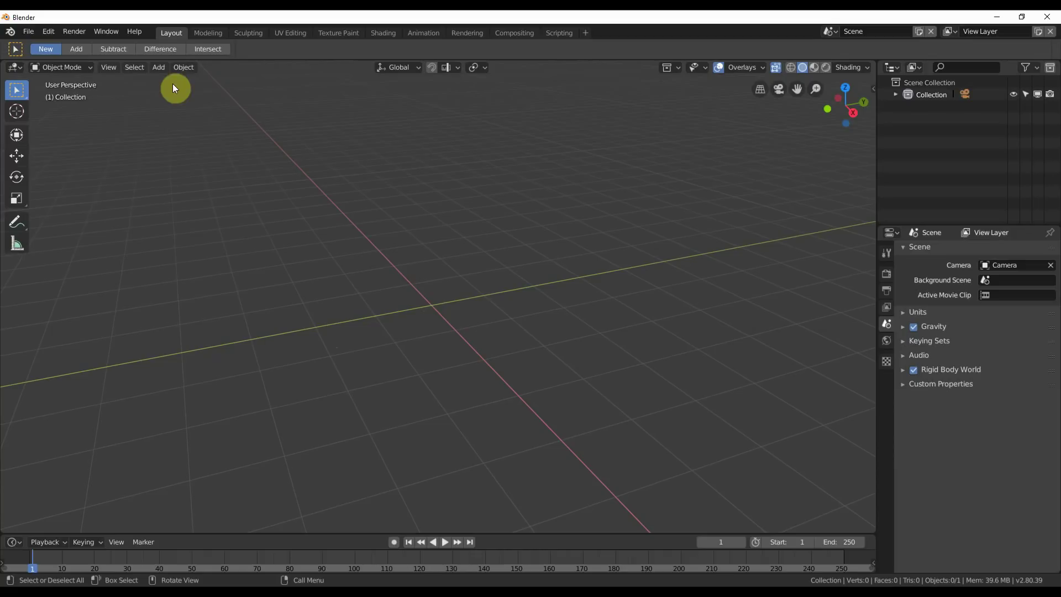
pyautogui.click(158, 67)
pyautogui.moveTo(162, 83)
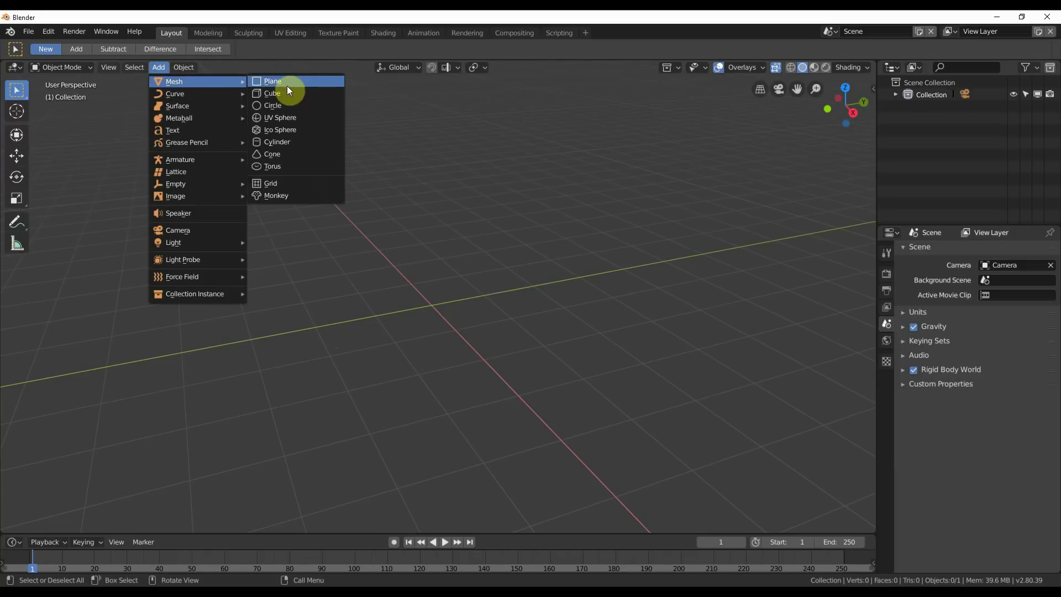
pyautogui.click(282, 131)
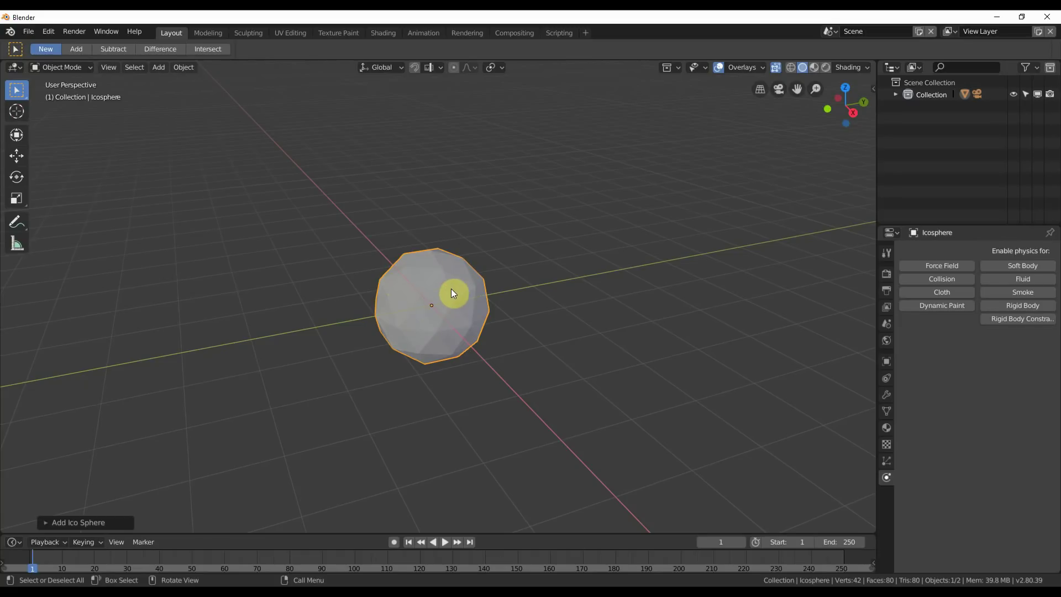
pyautogui.press('Delete')
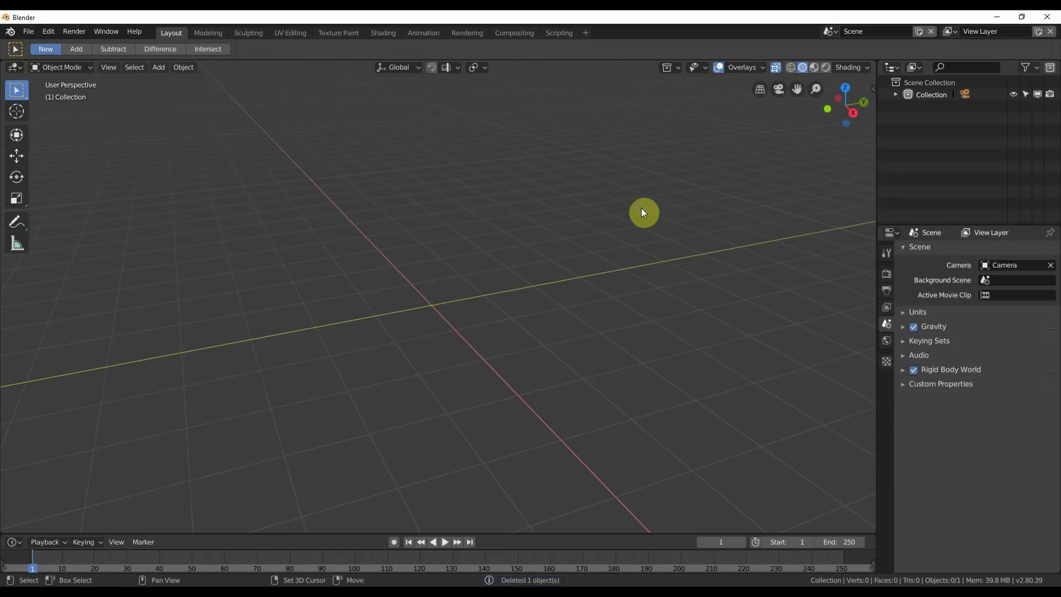
# Add a UV sphere and re-enable the 3D Cursor overlay at the sphere's centre.
pyautogui.click(159, 67)
pyautogui.moveTo(167, 97)
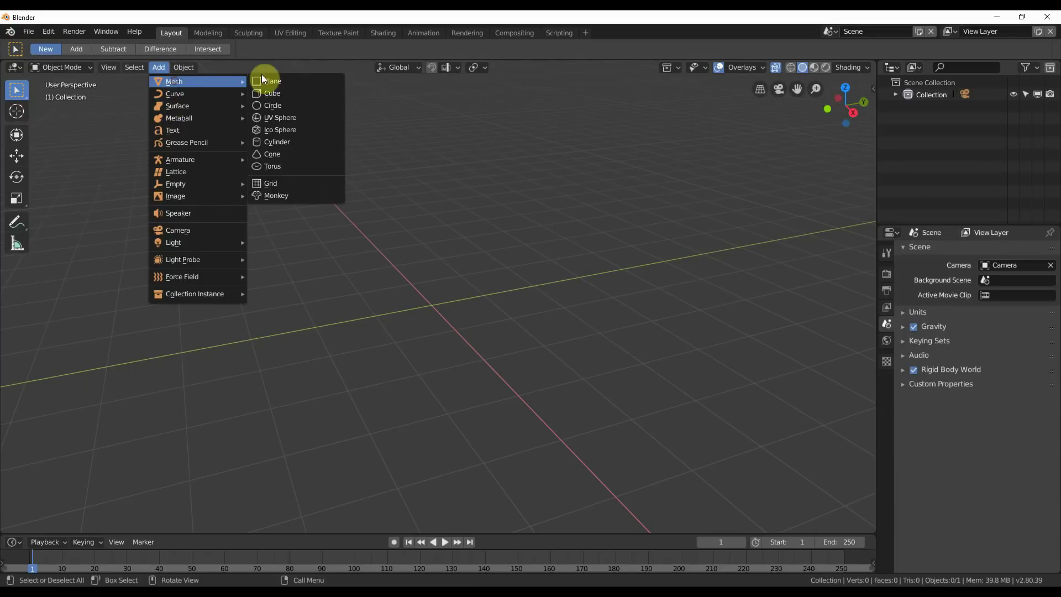
pyautogui.click(268, 117)
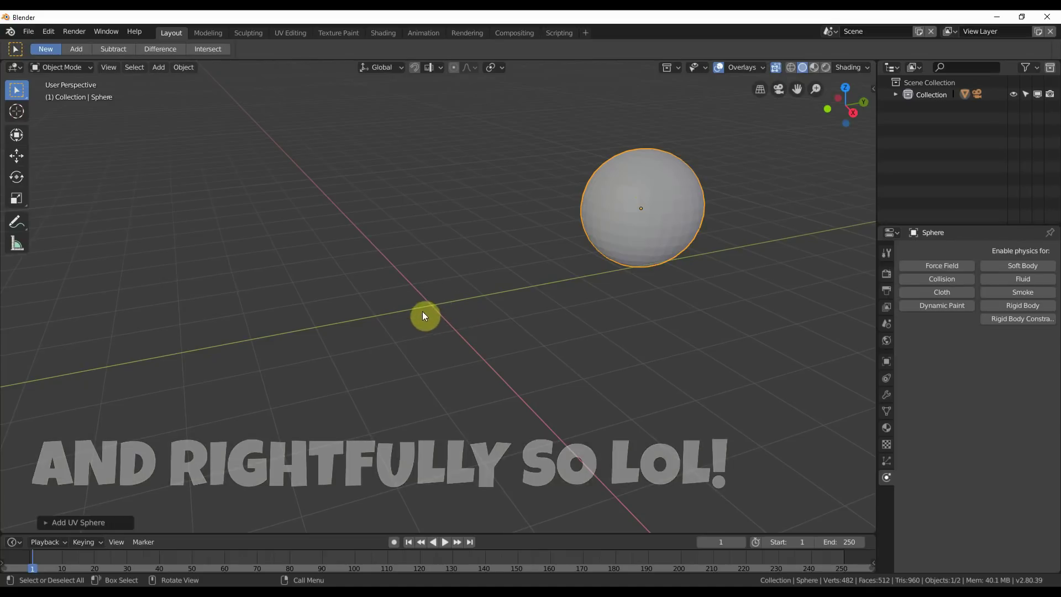
pyautogui.click(754, 68)
pyautogui.click(757, 166)
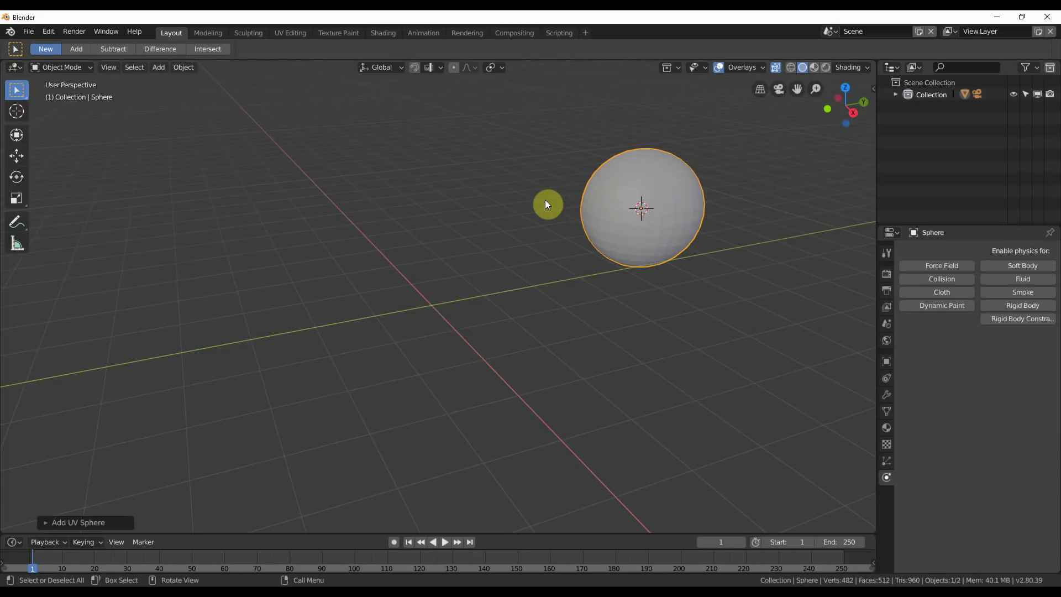
# Snap the 3D cursor to the world origin, hide it, and delete the UV sphere.
pyautogui.hotkey('shift', 's')
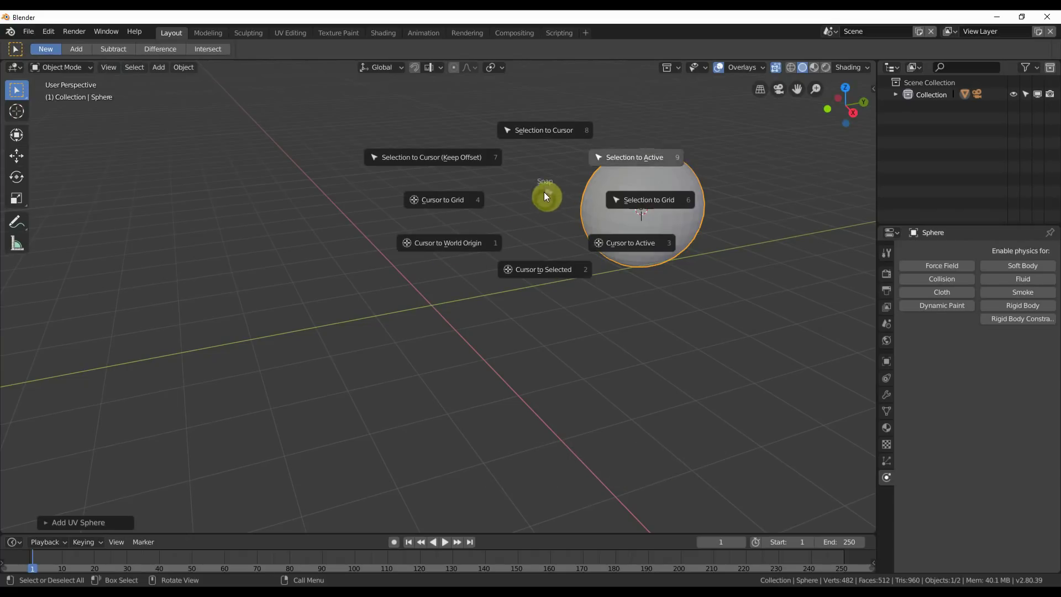
pyautogui.click(493, 249)
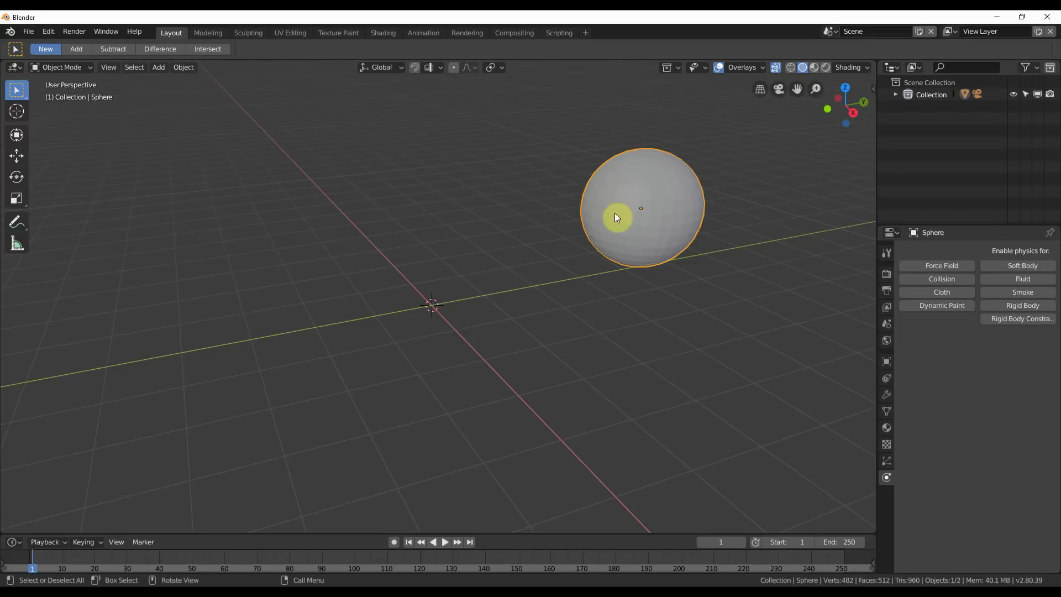
pyautogui.click(749, 70)
pyautogui.click(760, 163)
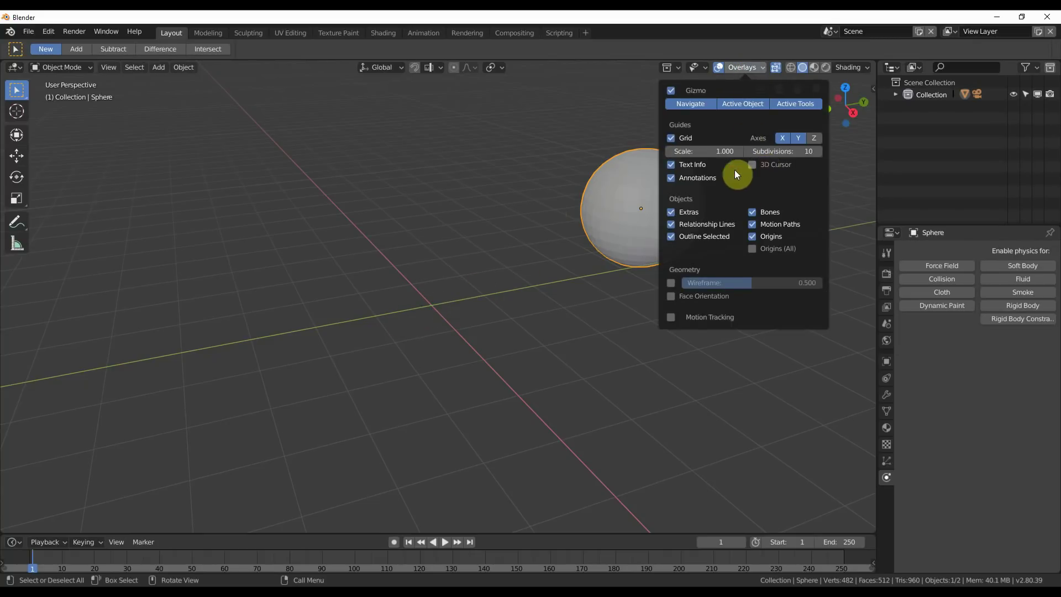
pyautogui.click(626, 209)
pyautogui.press('Delete')
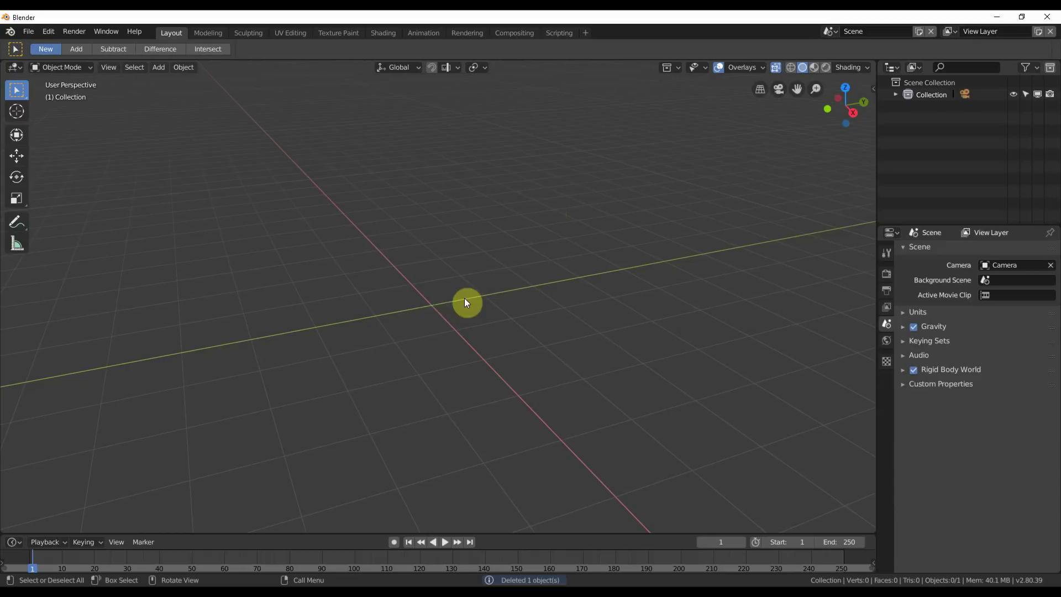
# Add a text object to the scene.
pyautogui.moveTo(370, 134); pyautogui.dragTo(575, 166)
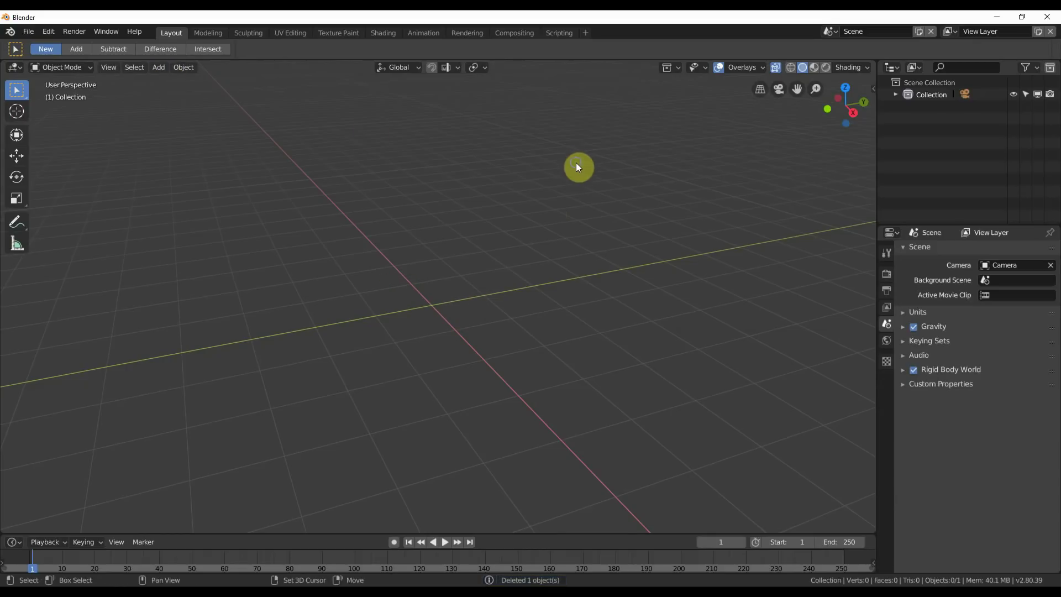
pyautogui.click(159, 67)
pyautogui.click(173, 131)
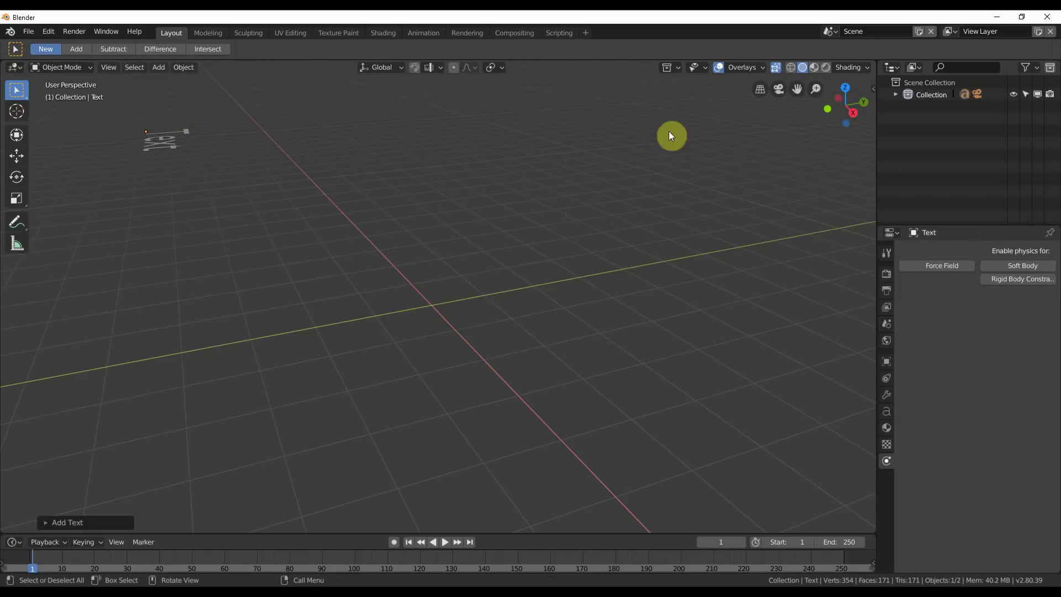
# Briefly show the 3D cursor at the text object, then hide it again.
pyautogui.click(745, 67)
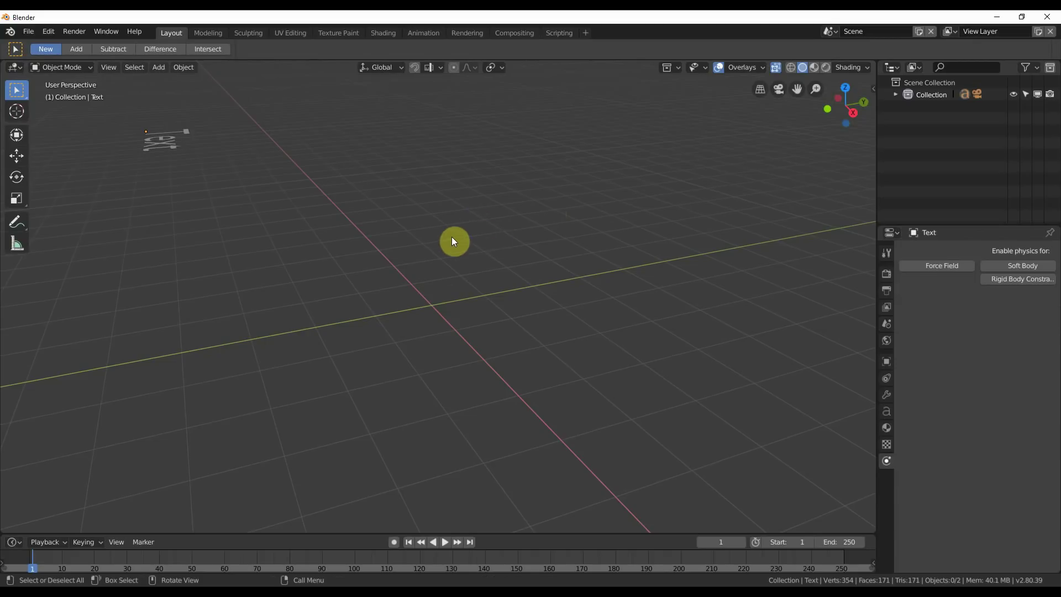
pyautogui.click(739, 67)
pyautogui.click(750, 165)
pyautogui.click(747, 67)
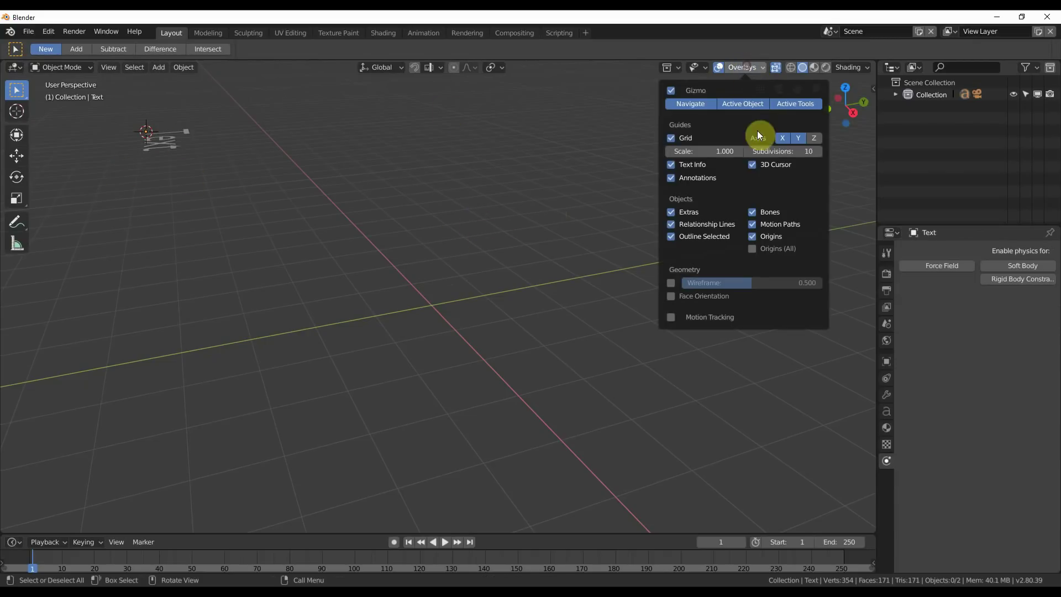
pyautogui.click(758, 164)
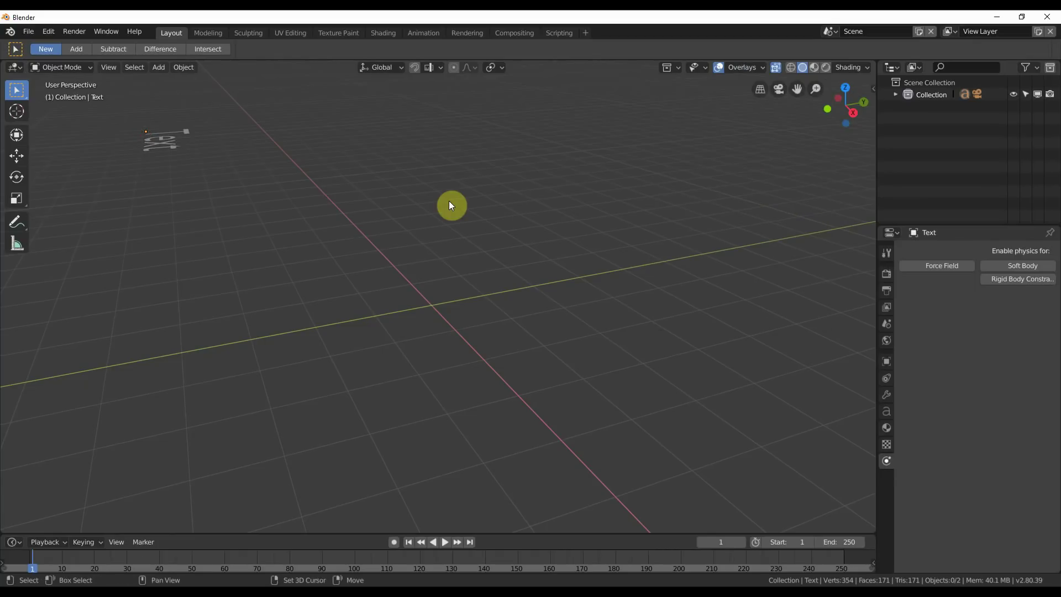
# Snap the cursor to world origin, add a Lattice there, and show the 3D cursor.
pyautogui.hotkey('shift', 's')
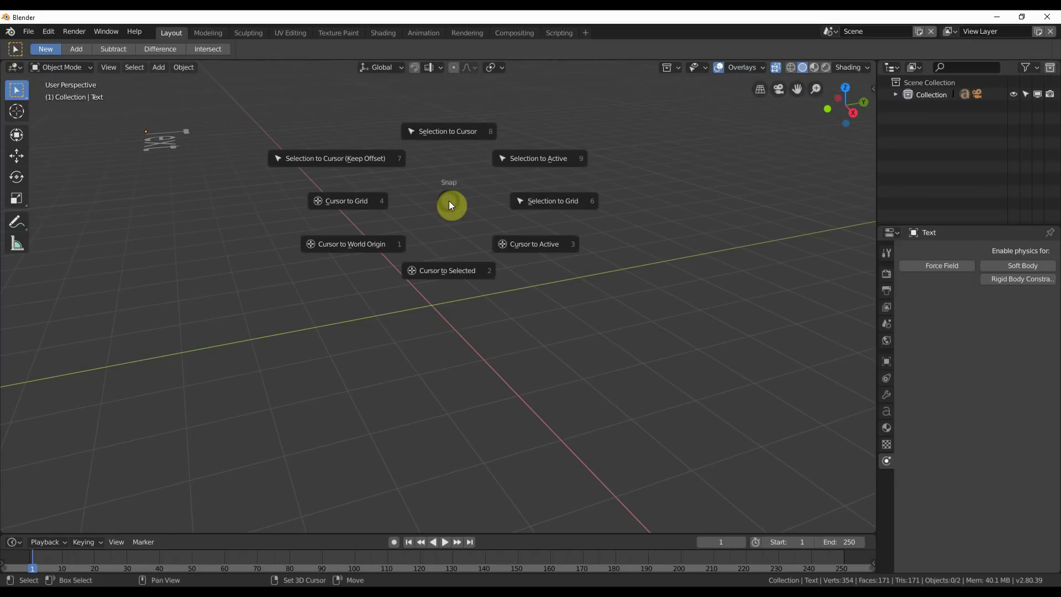
pyautogui.click(385, 243)
pyautogui.click(158, 67)
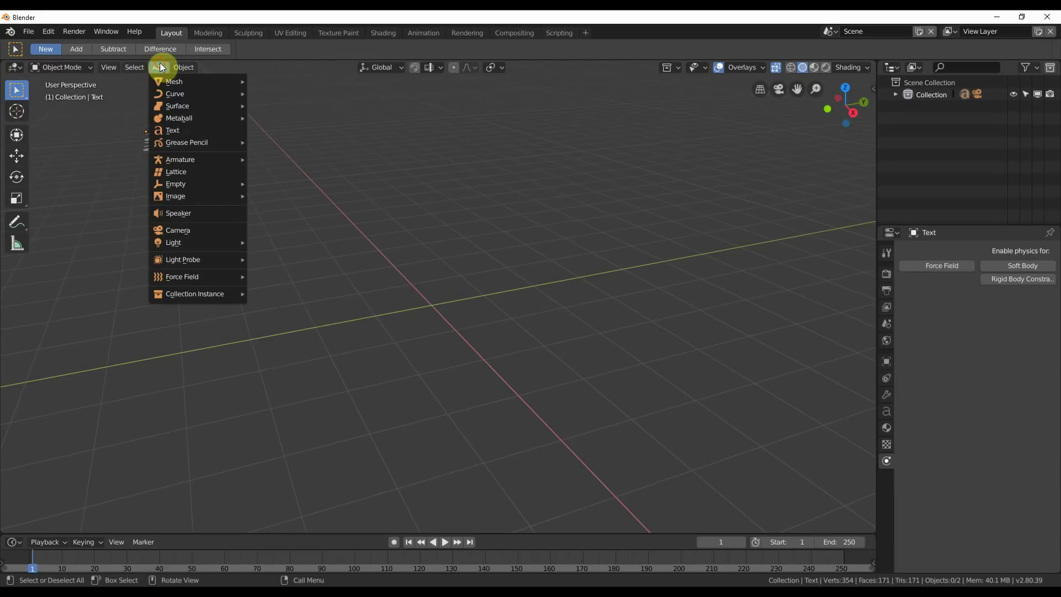
pyautogui.click(187, 174)
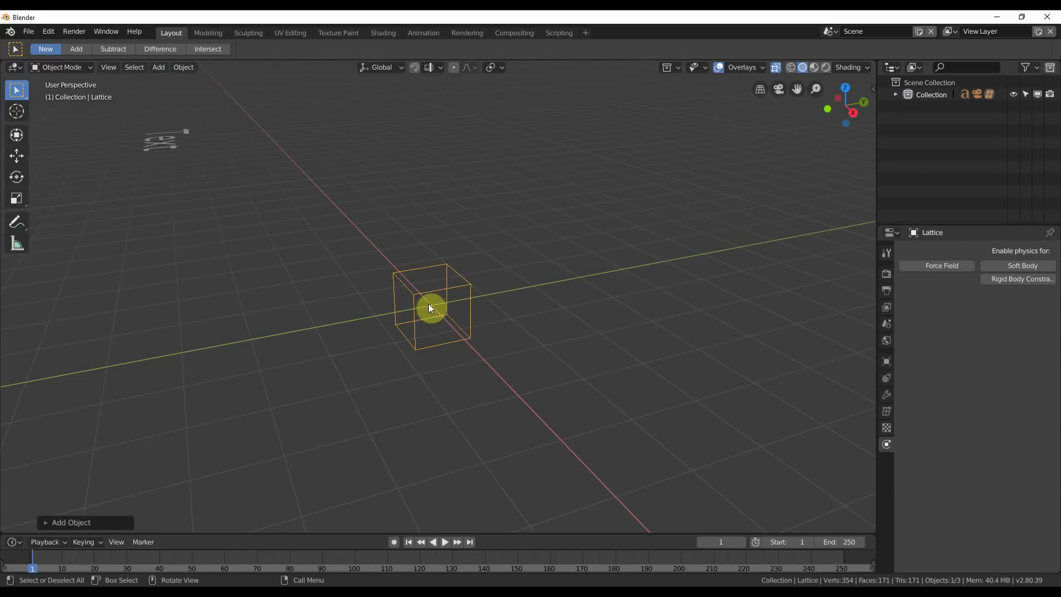
pyautogui.click(760, 67)
pyautogui.click(752, 164)
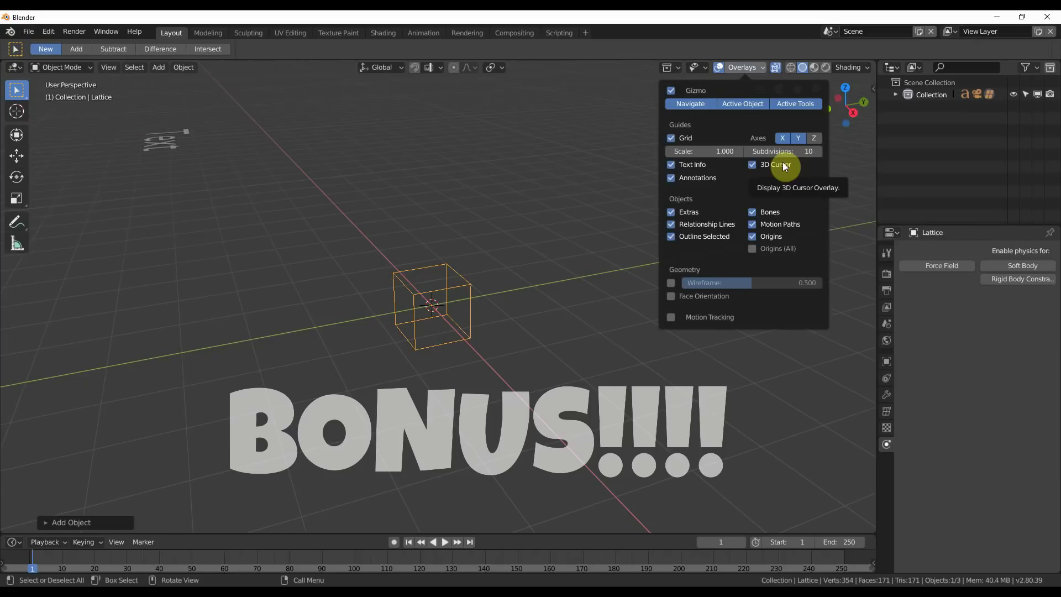
# Add the 3D Cursor toggle to Quick Favorites, then hide and re-show it with Q.
pyautogui.rightClick(776, 166)
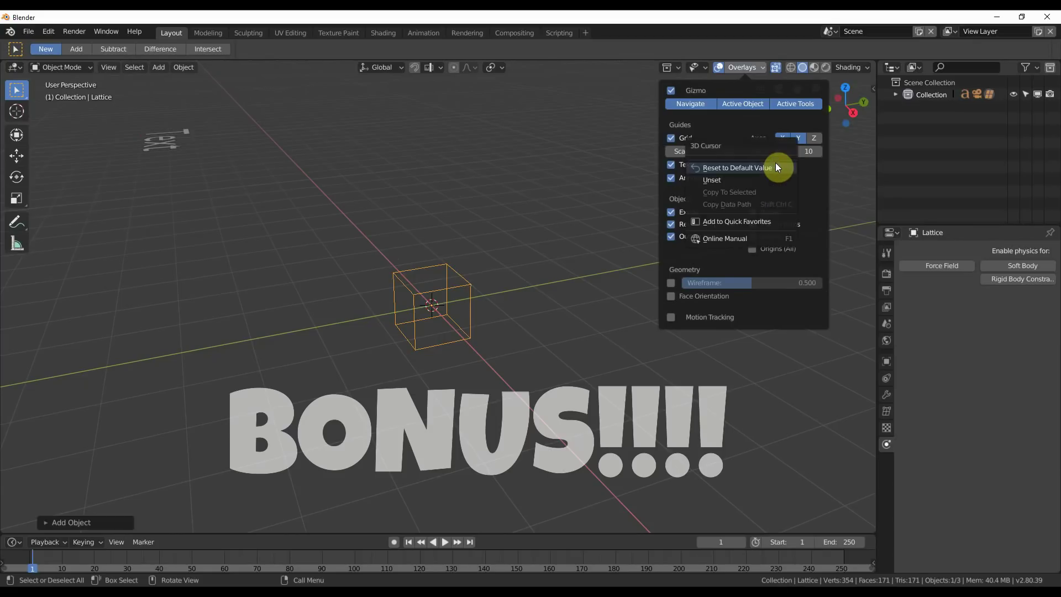
pyautogui.click(752, 223)
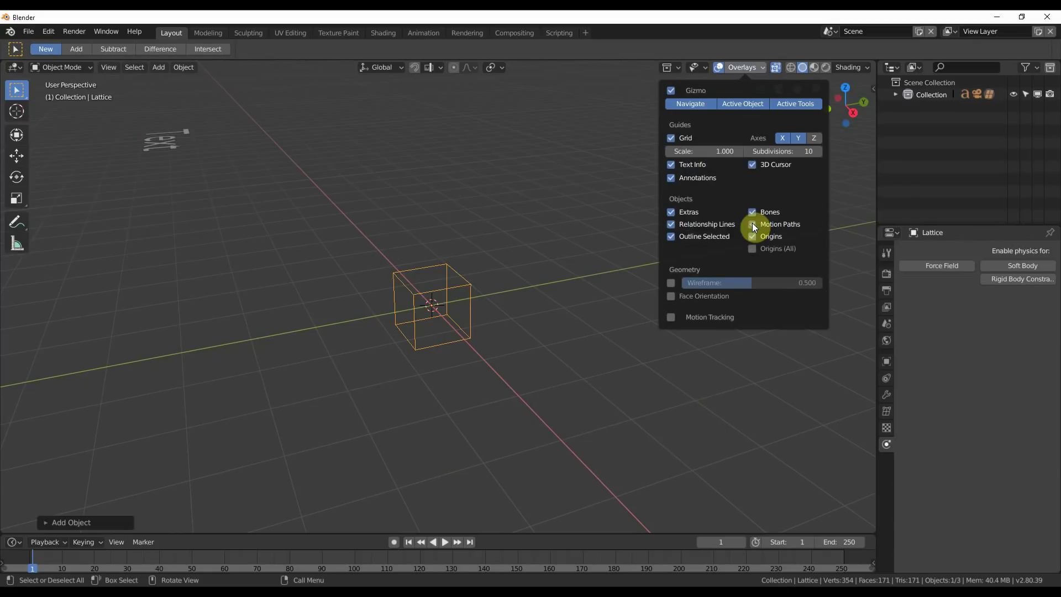
pyautogui.press('q')
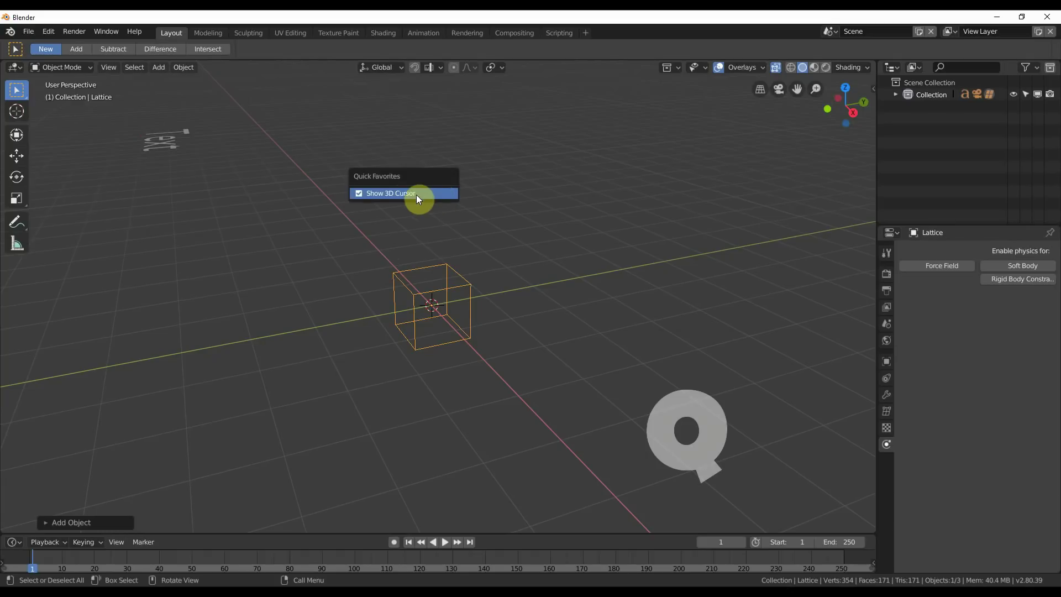
pyautogui.click(417, 196)
pyautogui.press('q')
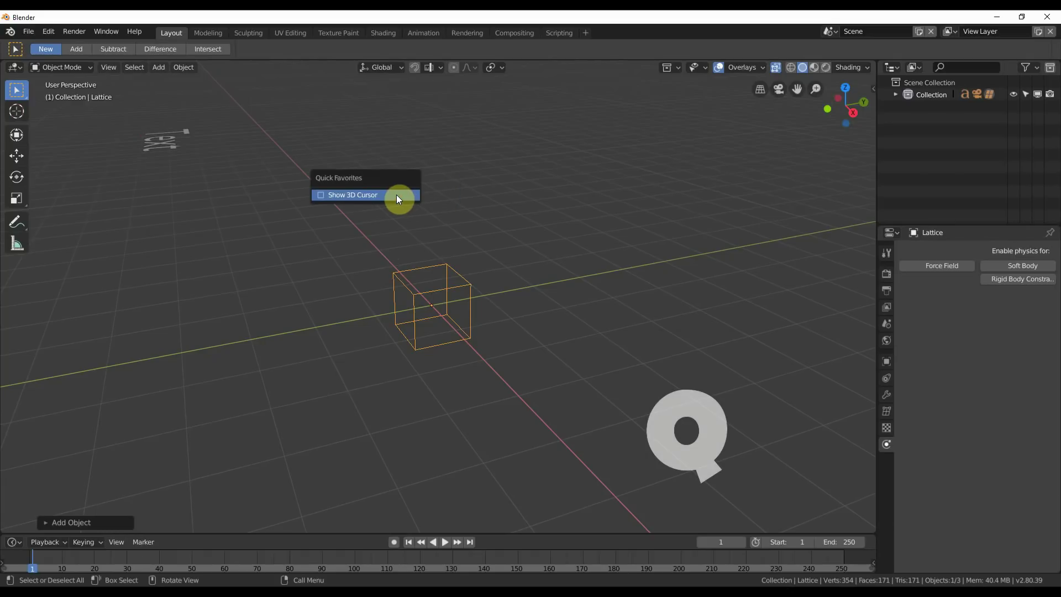
pyautogui.click(360, 195)
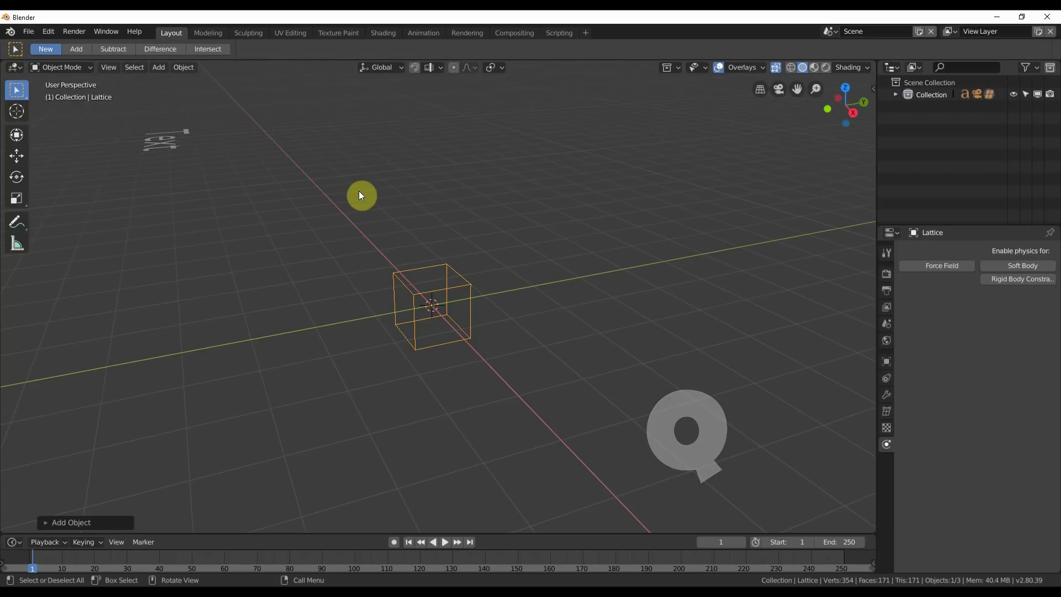
# Check the 3D Cursor overlay option's context menu and close Overlays unchanged.
pyautogui.click(746, 67)
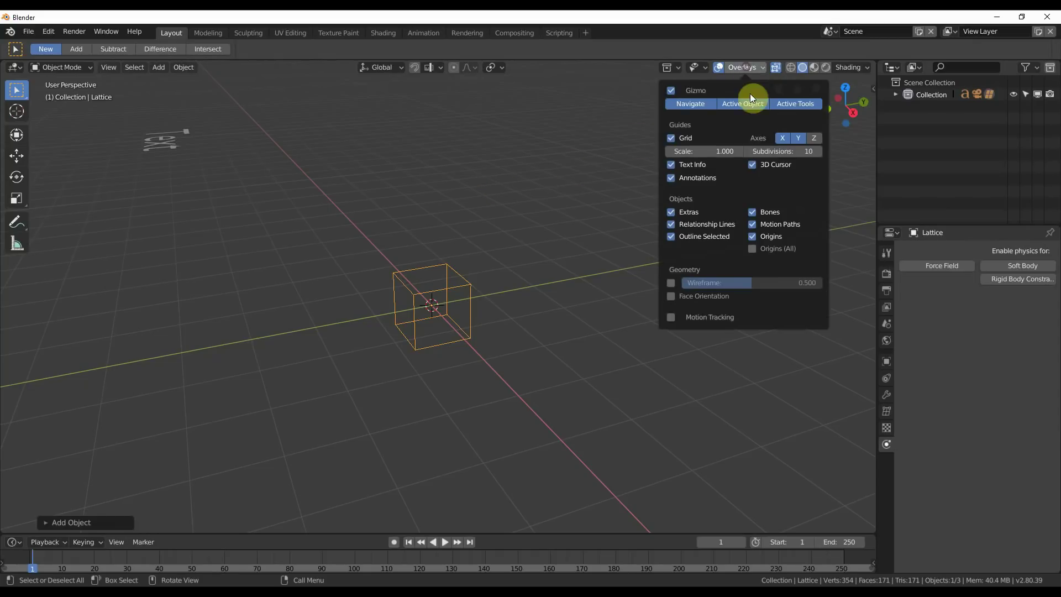
pyautogui.rightClick(761, 164)
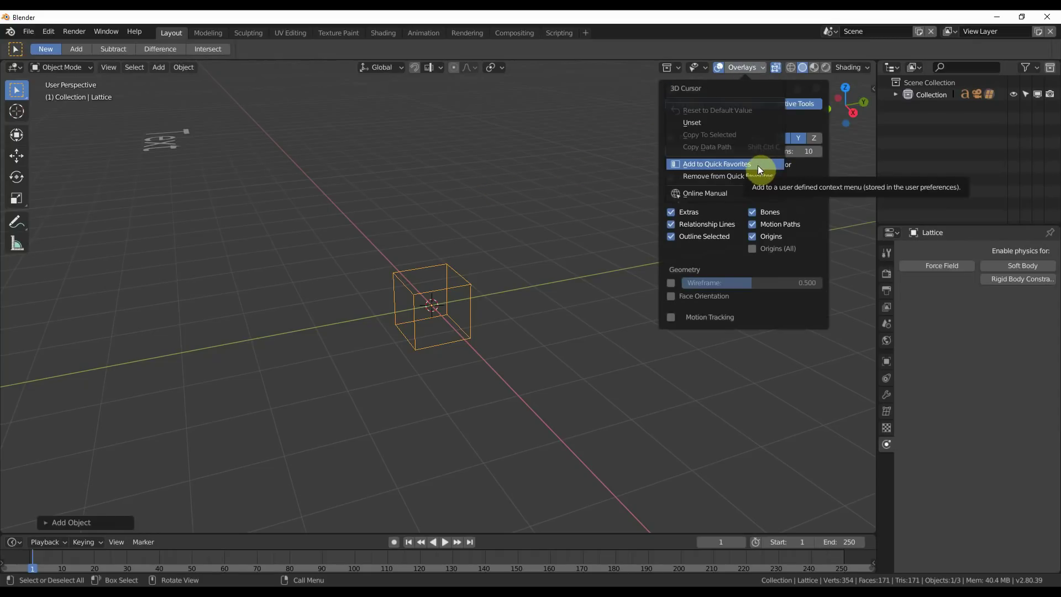
pyautogui.click(735, 164)
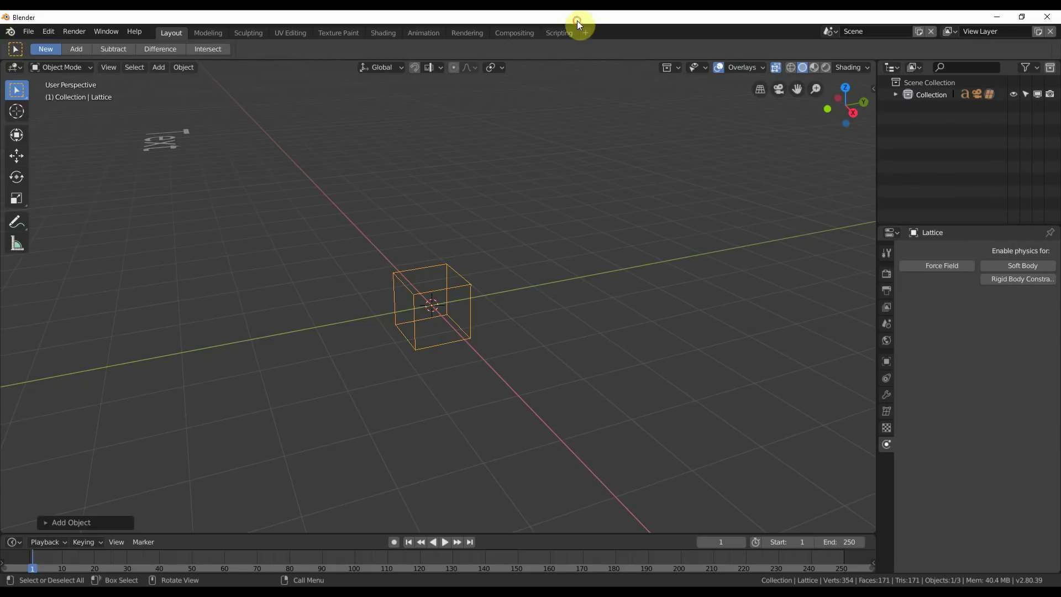
# Toggle Show 3D Cursor off and on twice via Quick Favorites, ending visible.
pyautogui.press('q')
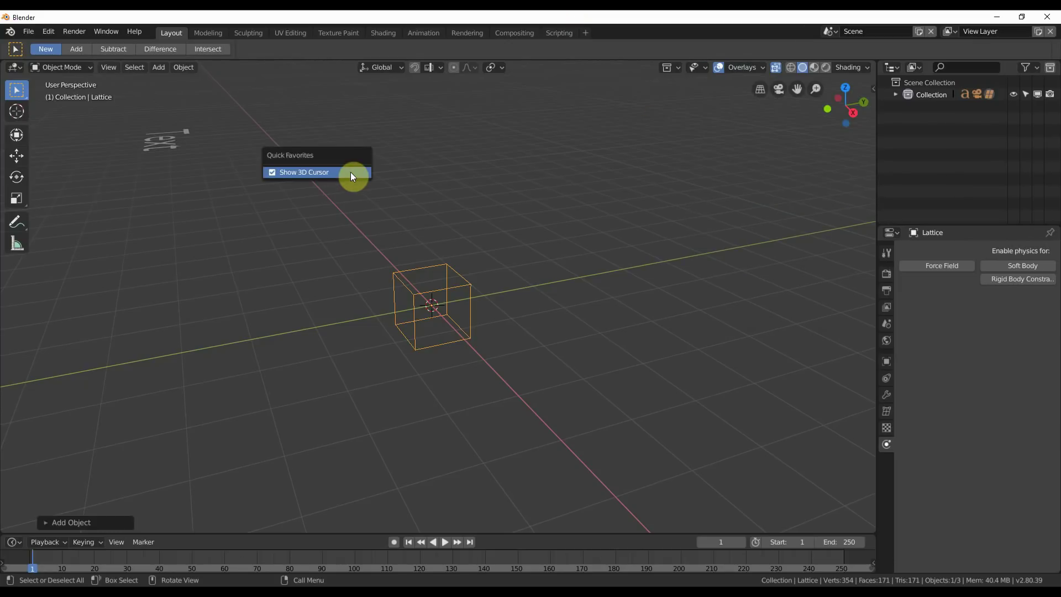
pyautogui.click(309, 172)
pyautogui.press('q')
pyautogui.click(361, 218)
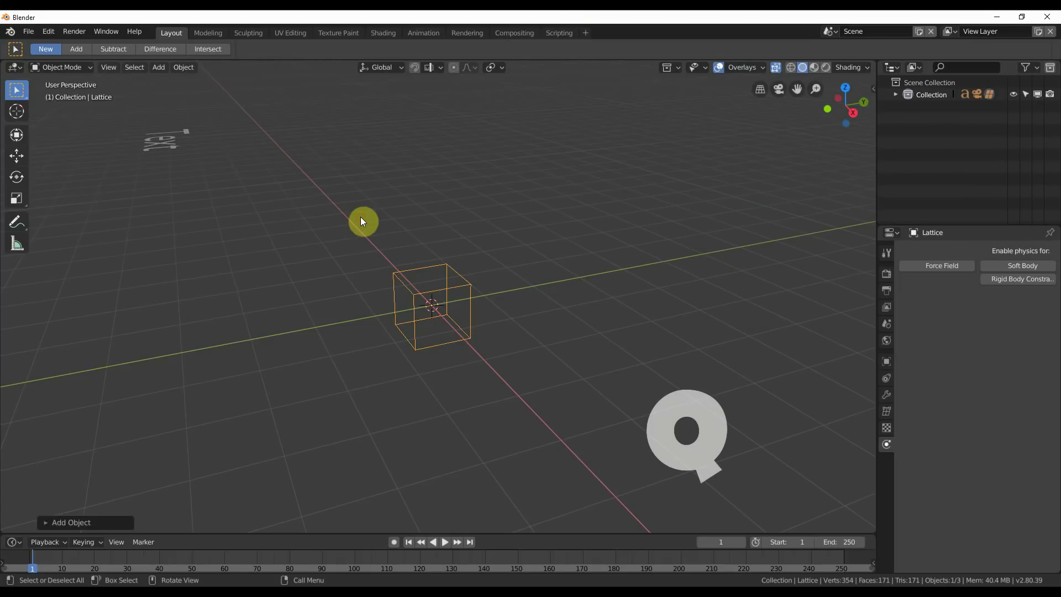
pyautogui.press('q')
pyautogui.click(362, 217)
pyautogui.press('q')
pyautogui.click(362, 219)
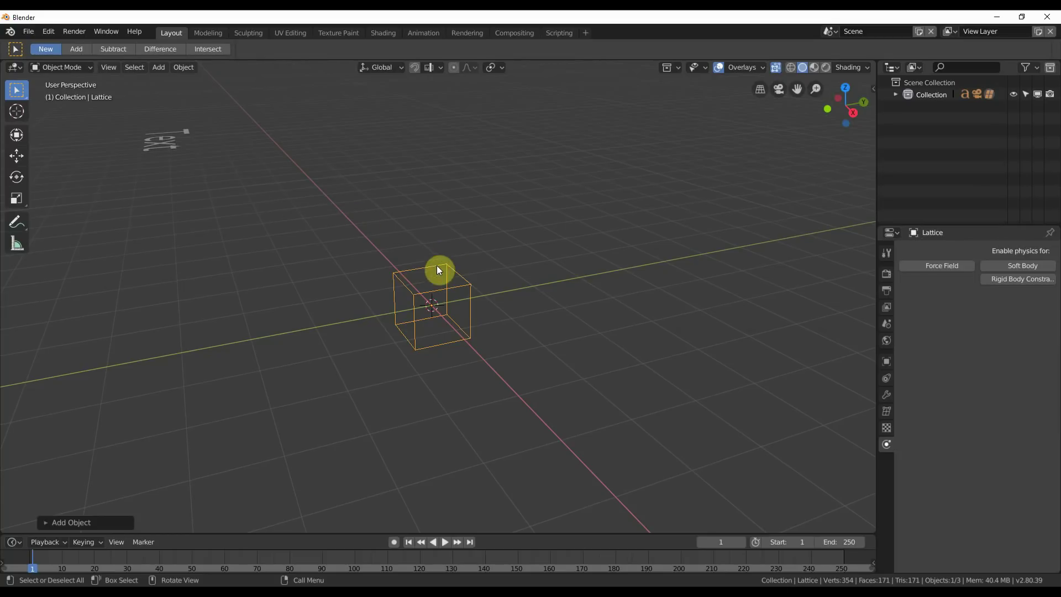